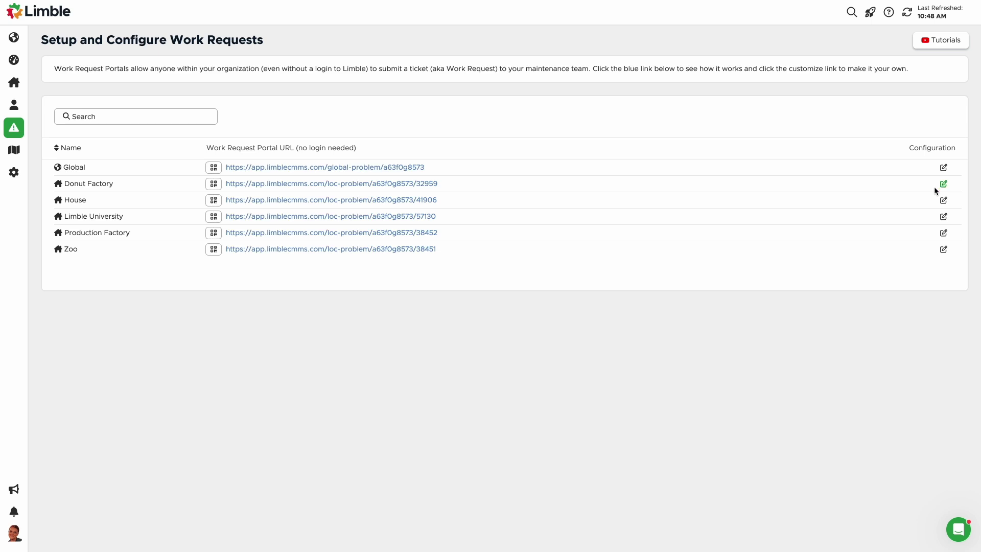
Step: Open the Configuration edit settings in the Donut Factory row of the work request portals
left_click(944, 185)
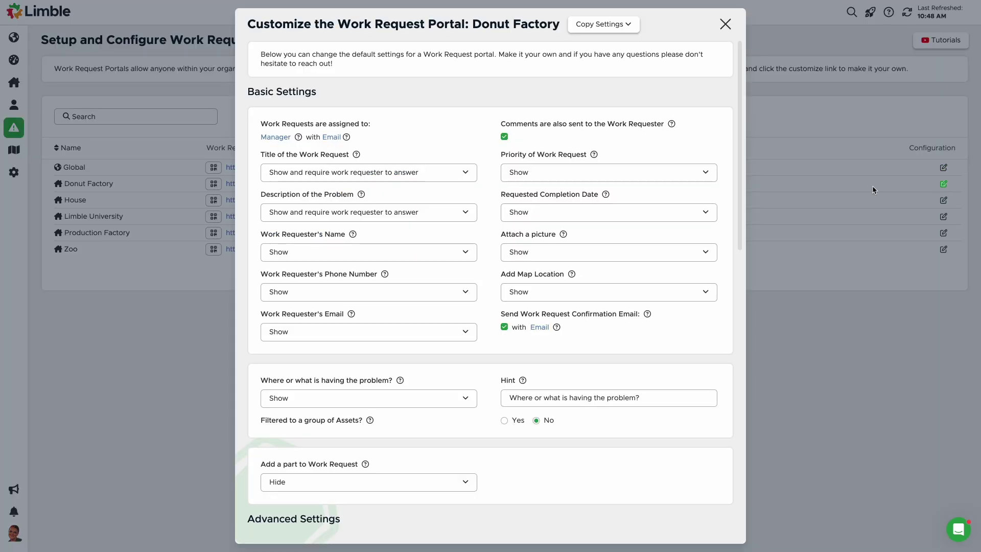
scroll(744, 192, "down", 3)
left_click_drag(744, 192, 747, 336)
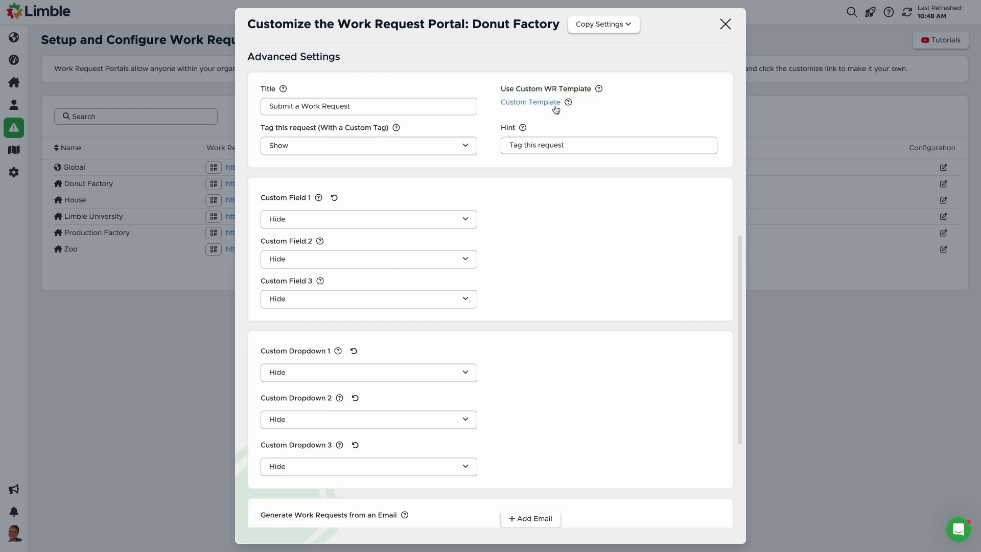
Step: Create a custom work request template for the Donut Factory portal and review its name, description and instructions
left_click(555, 103)
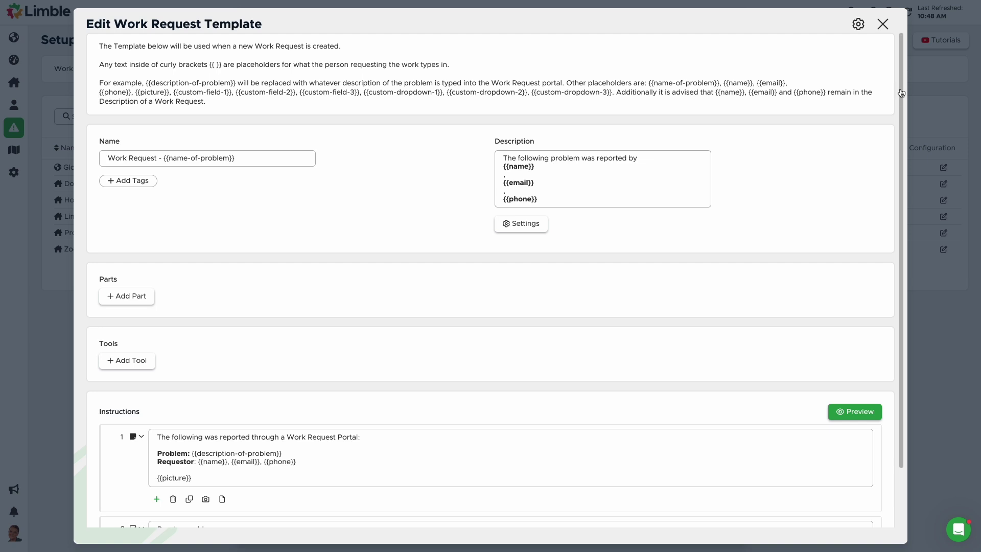
left_click_drag(898, 88, 904, 171)
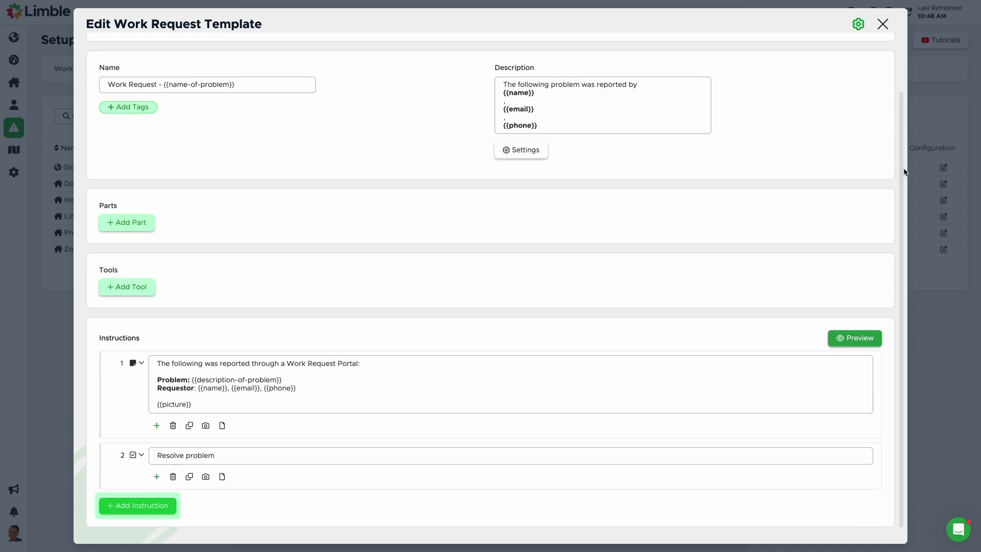
Step: Close the template editor and reset the Donut Factory portal to the global work request template
left_click(884, 24)
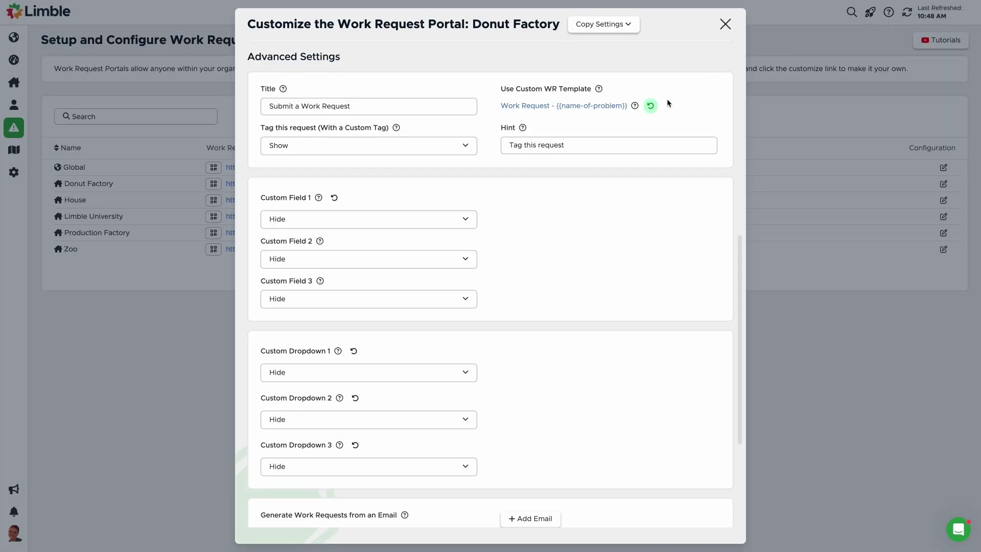
left_click(651, 105)
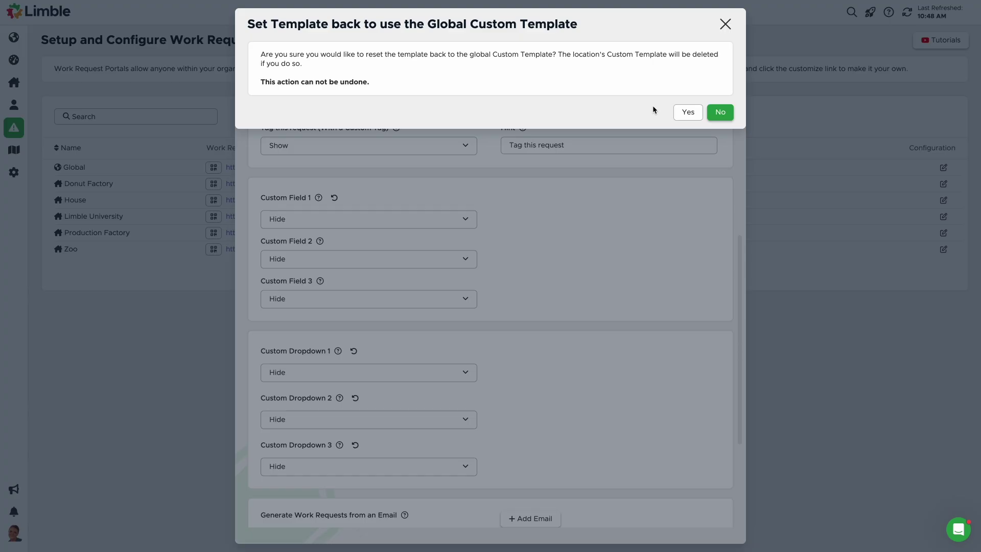
left_click(687, 113)
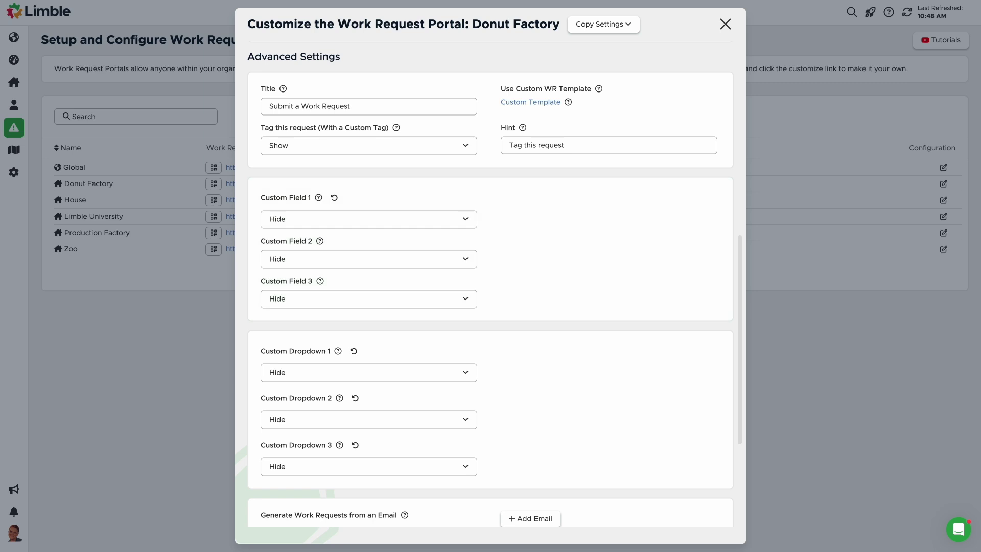
Step: Show Custom Field 1 on the portal and name it 'Room Number'
left_click(466, 220)
left_click(327, 264)
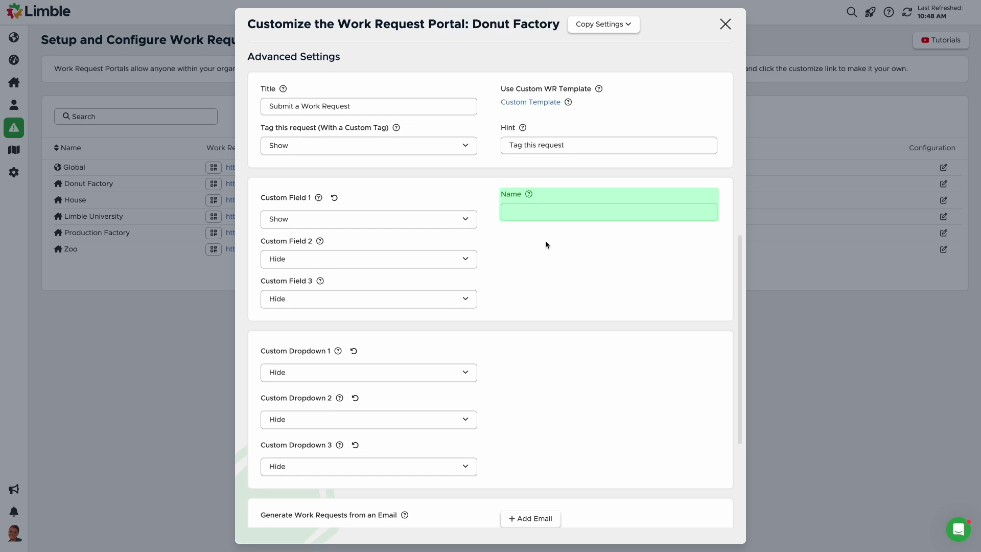
left_click(547, 214)
type("Room ")
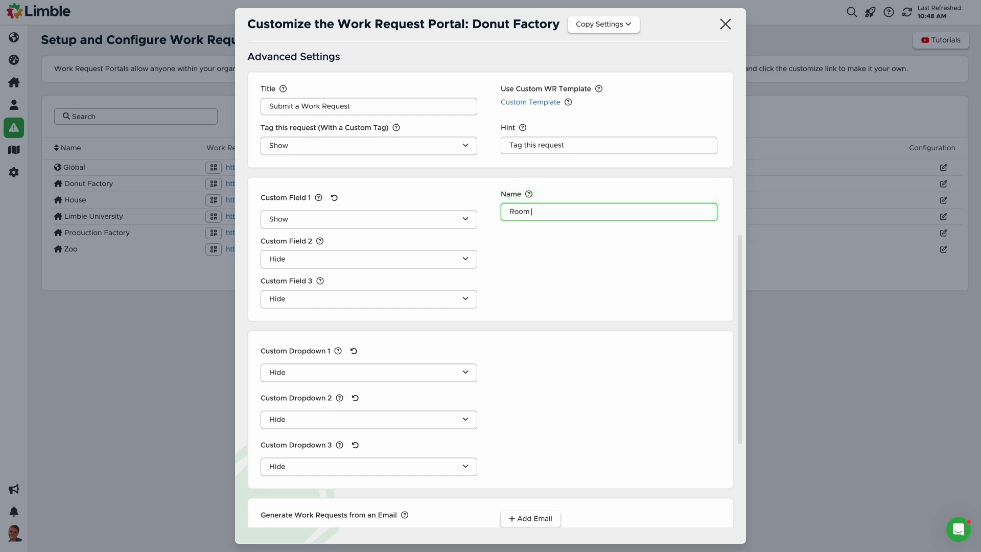
type("Number")
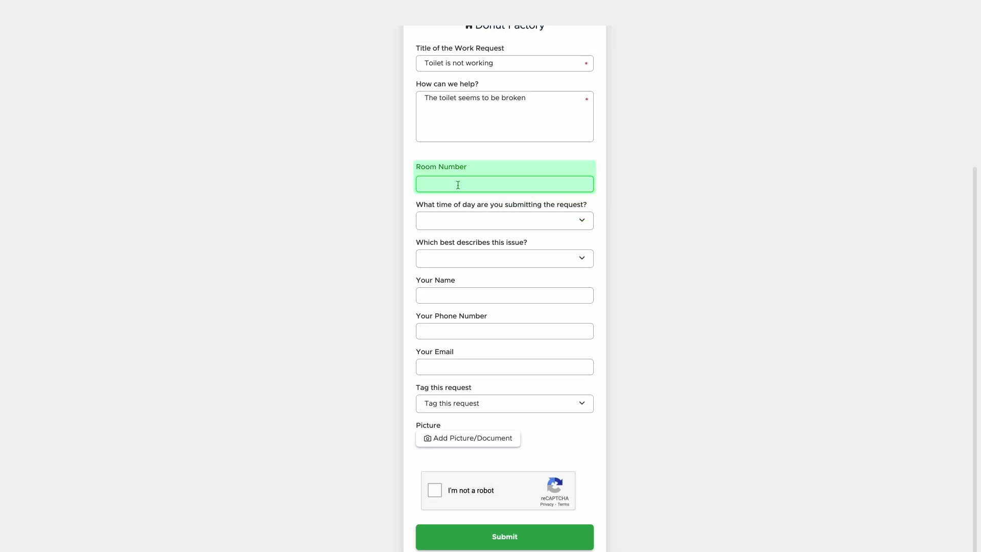
Step: Test the Room Number field on the portal form with '#320-B' and check the time-of-day question's choices
left_click(458, 185)
type("#320-B")
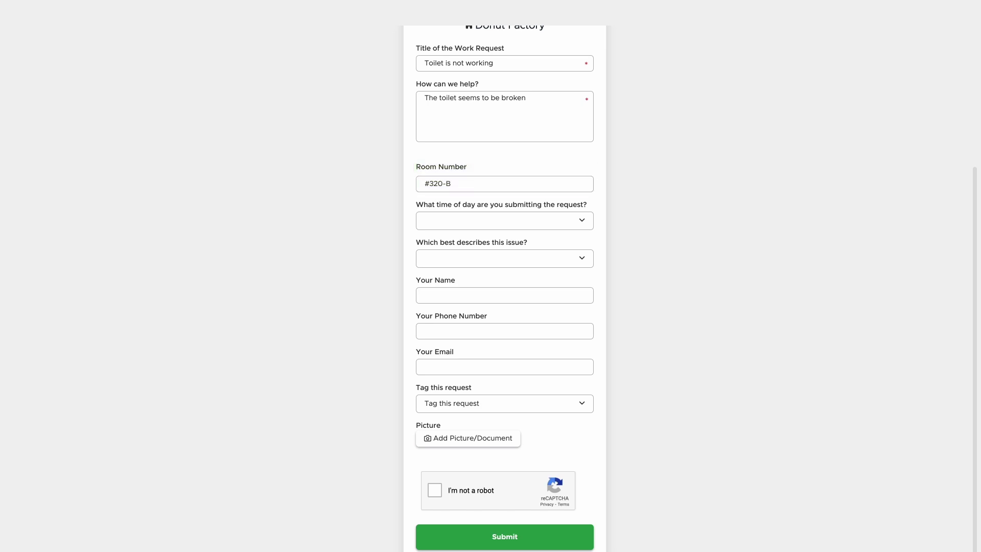
scroll(582, 204, "down", 1)
left_click(583, 203)
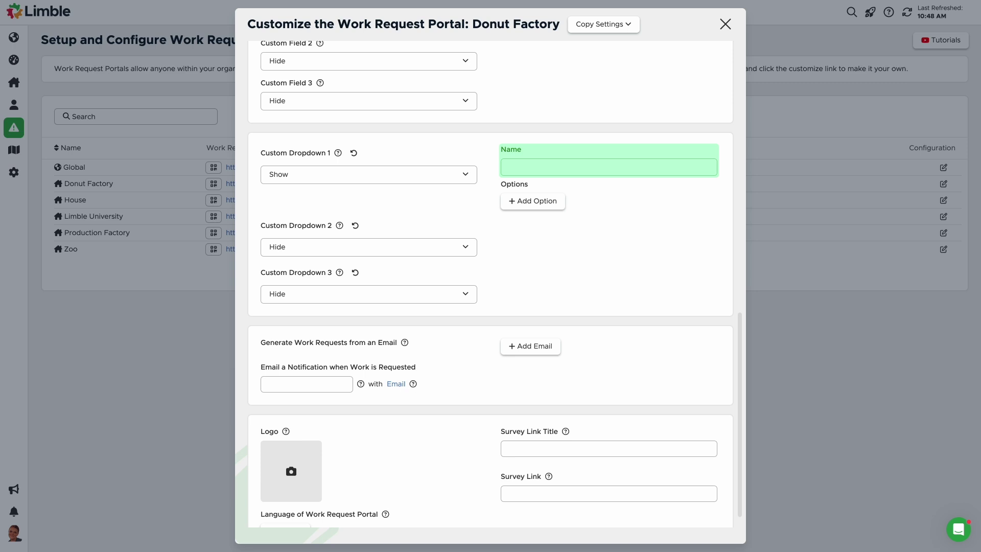
Step: Name Custom Dropdown 1 'What time of day are you submitting the request?' and add an '8am - 3pm' option
type("What time of day are you submitting the request?")
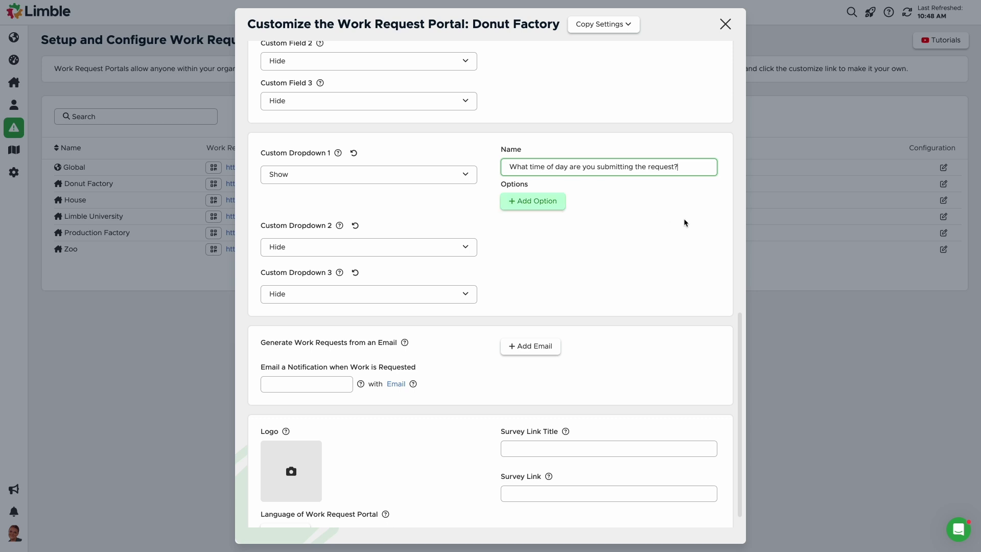
left_click(561, 207)
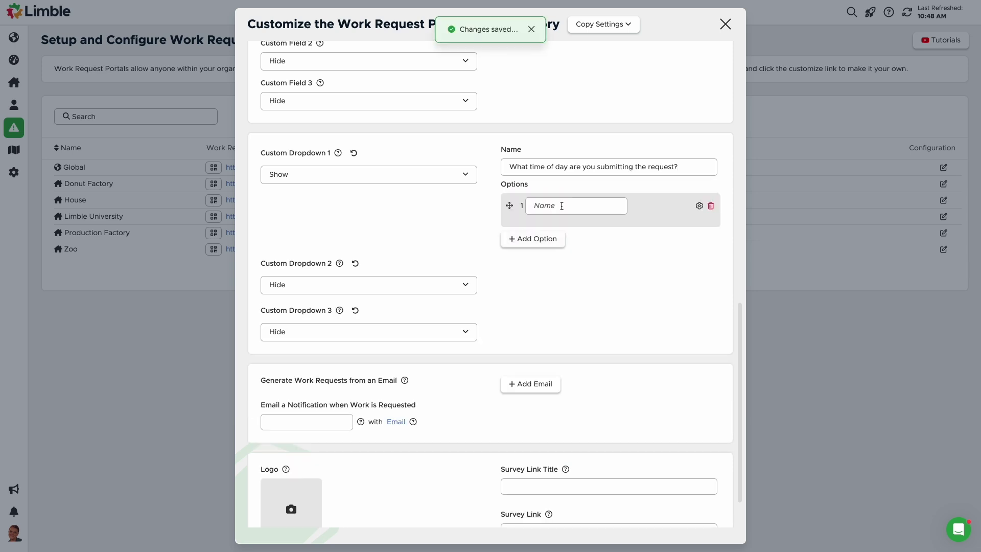
left_click(561, 206)
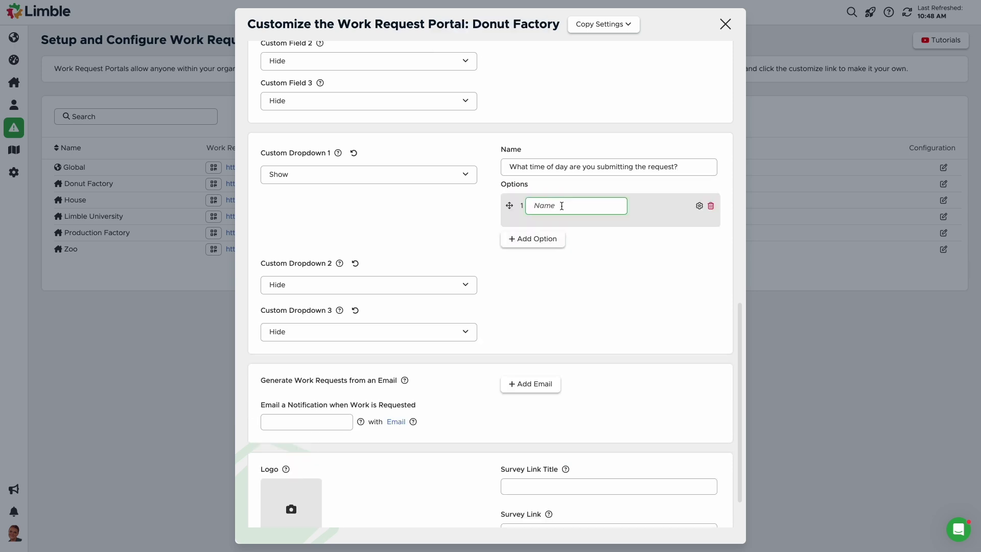
type("8am - 3pm")
left_click(699, 206)
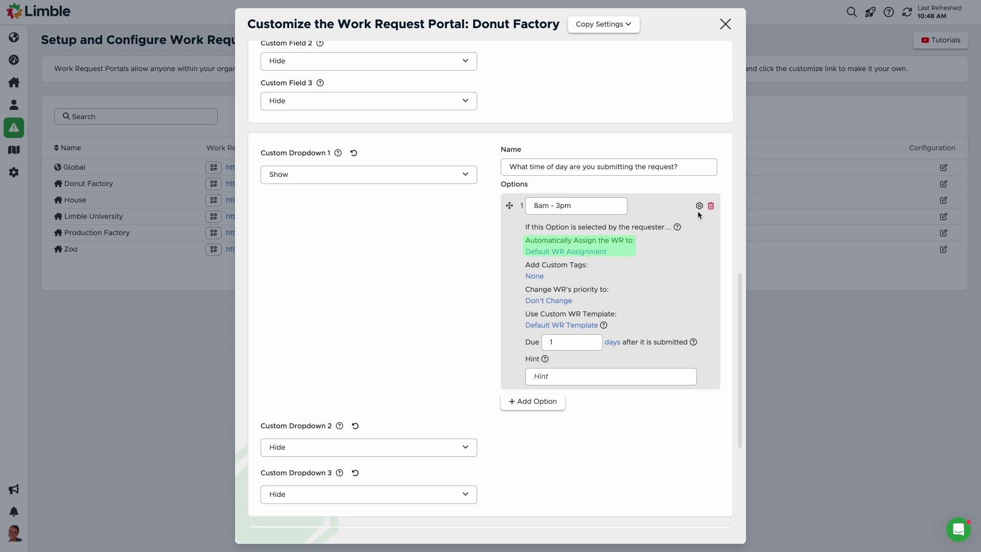
left_click(602, 253)
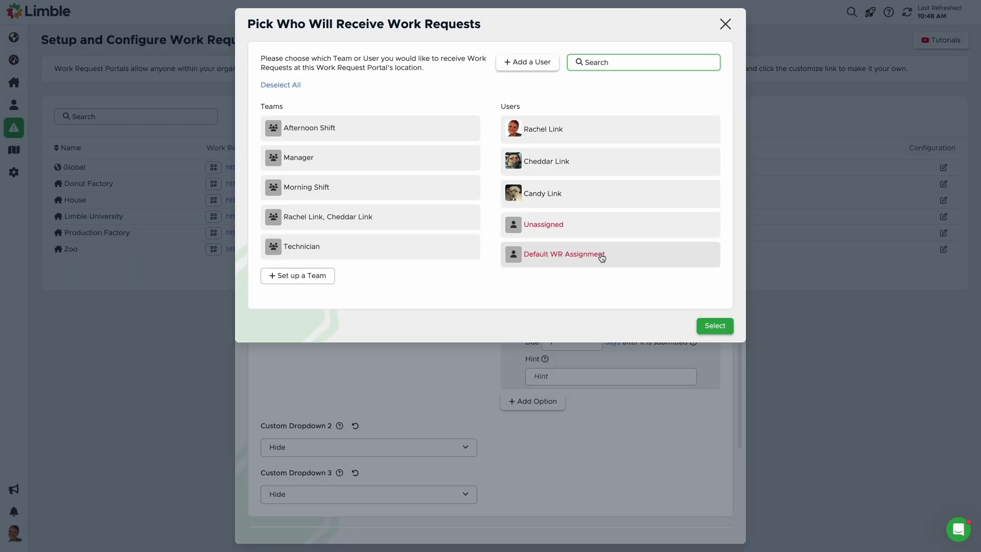
Step: Auto-assign requests choosing 8am - 3pm to the Morning Shift team
left_click(374, 187)
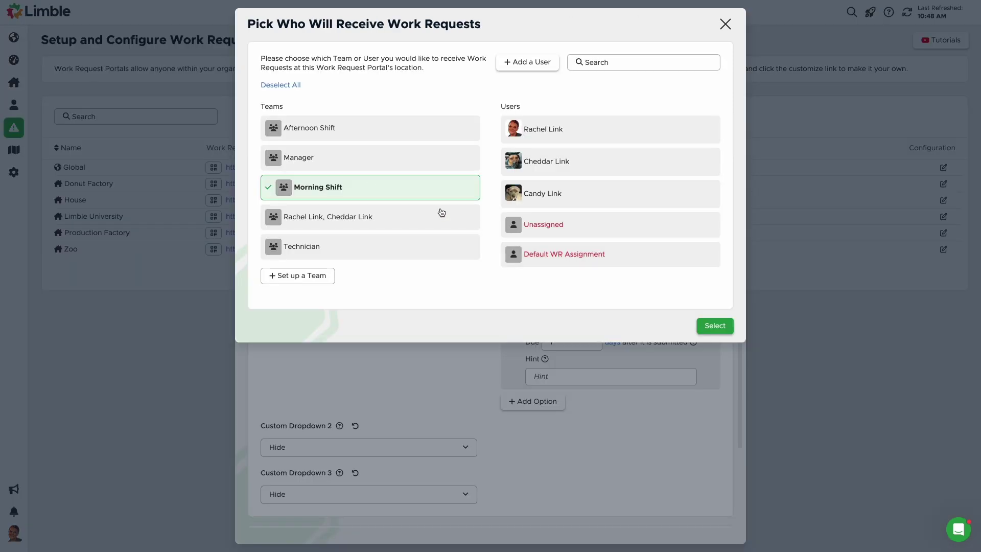
left_click(716, 326)
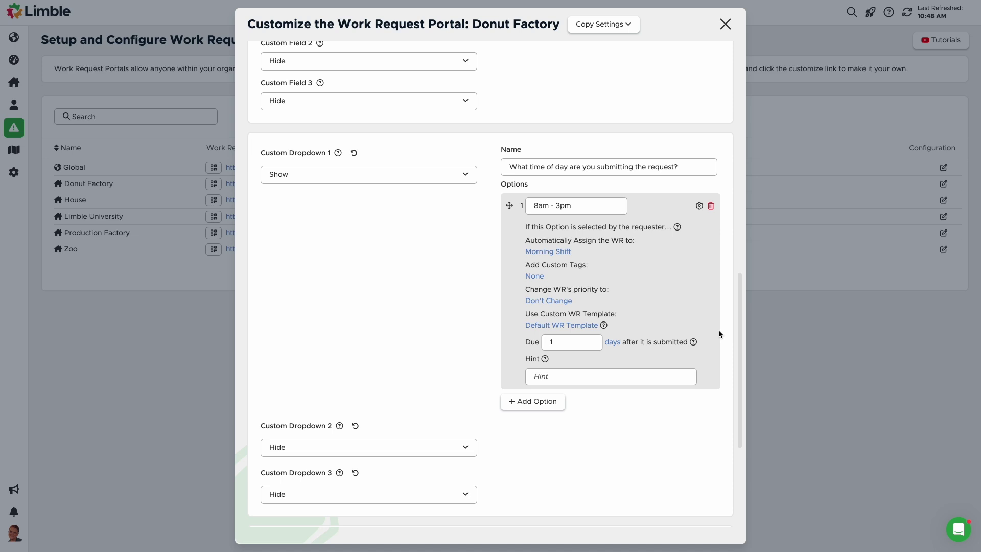
left_click(535, 276)
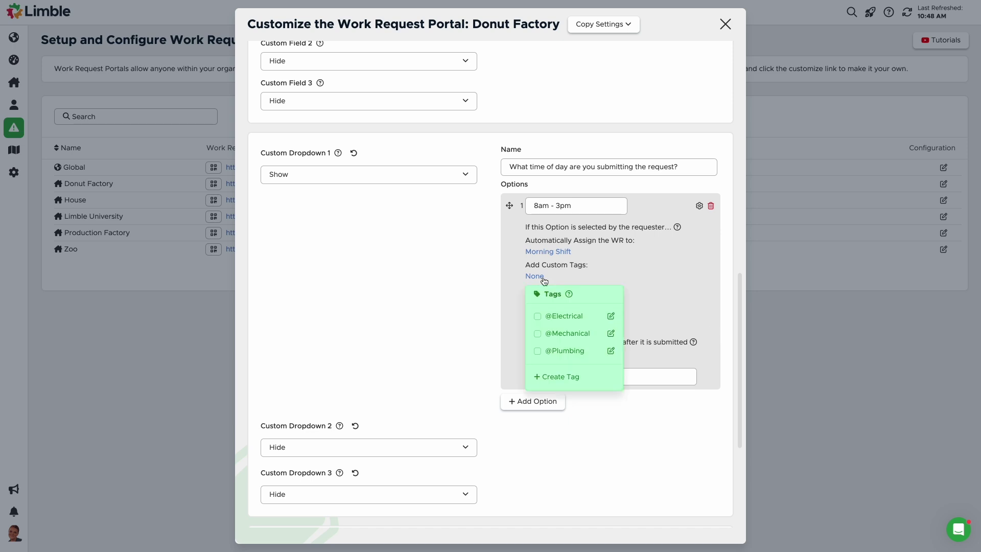
left_click(544, 281)
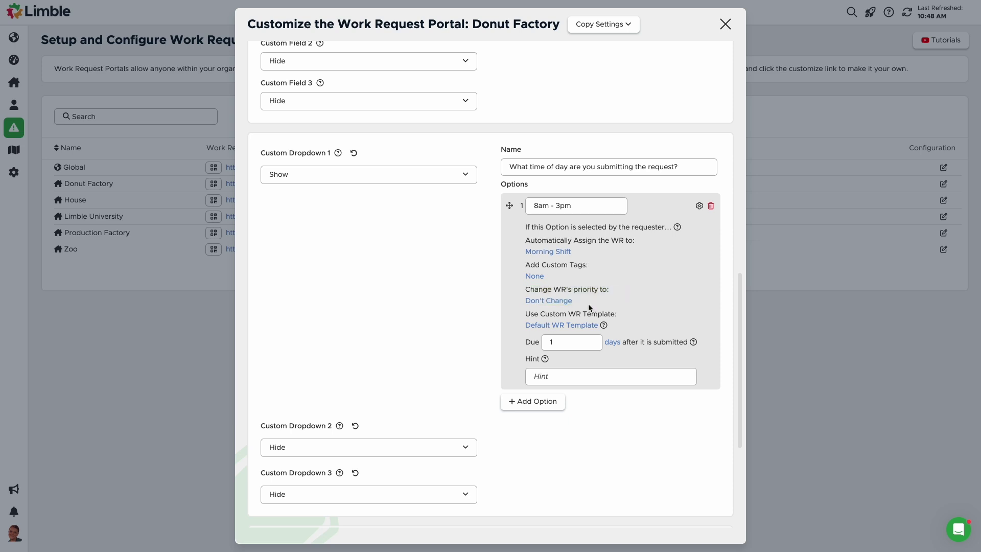
left_click(570, 302)
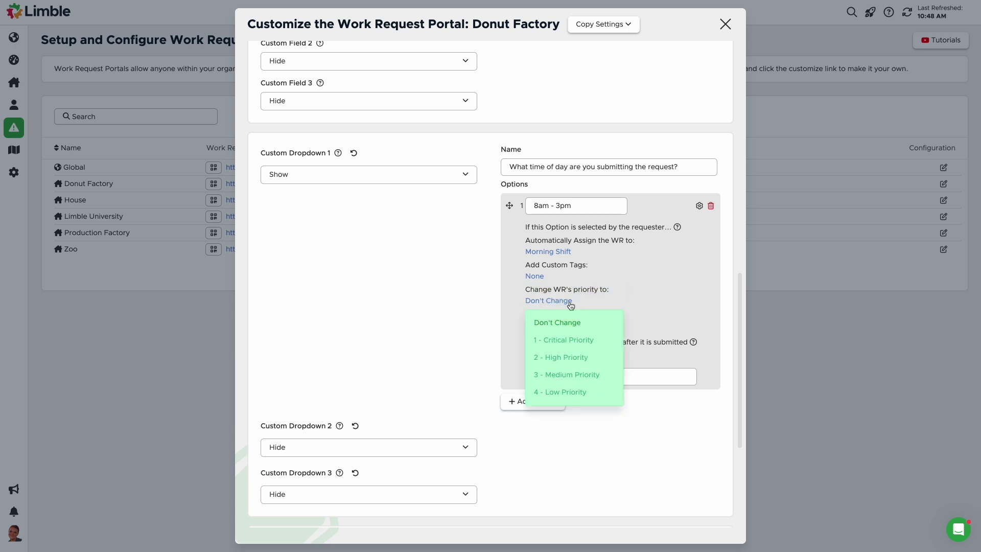
left_click(570, 305)
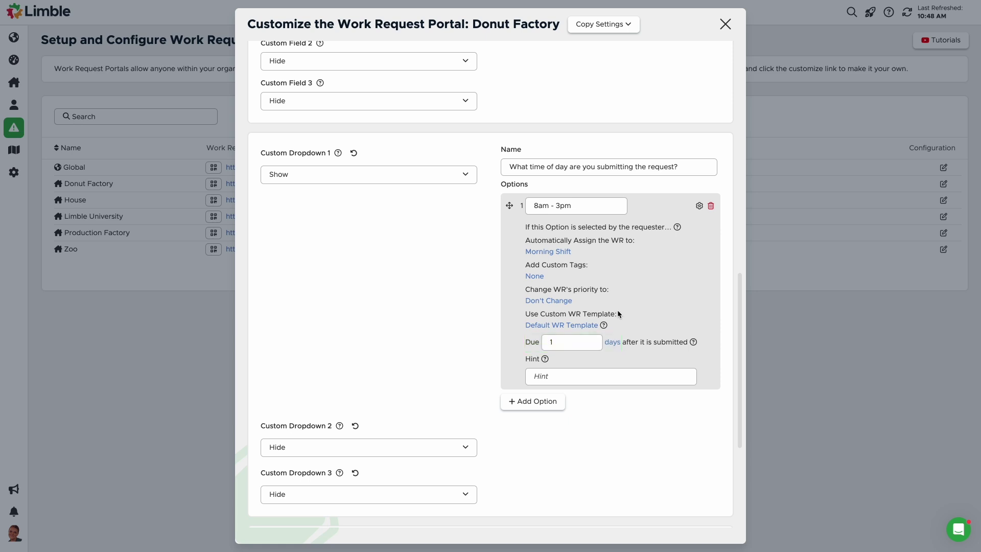
Step: Leave the time option's due-time unit set to days
left_click(616, 344)
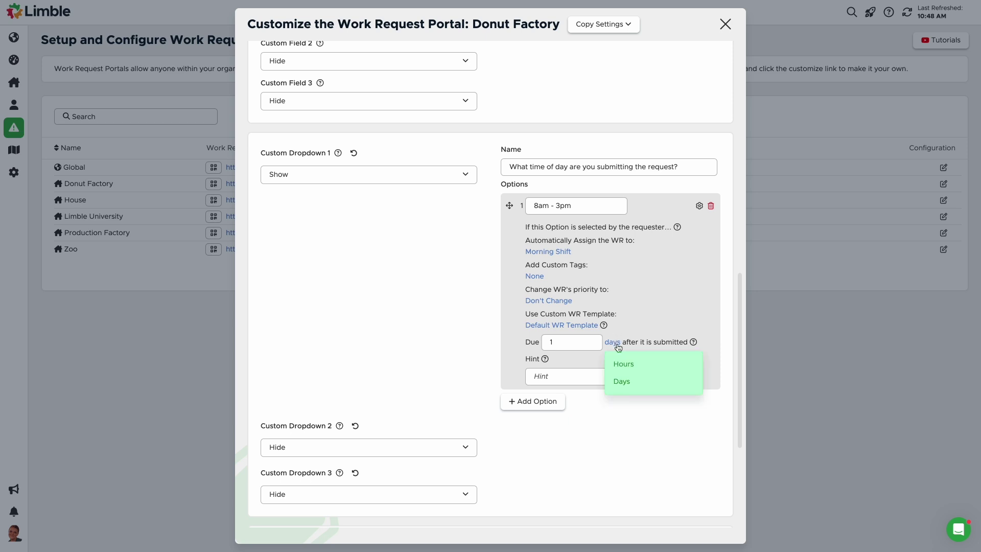
left_click(617, 345)
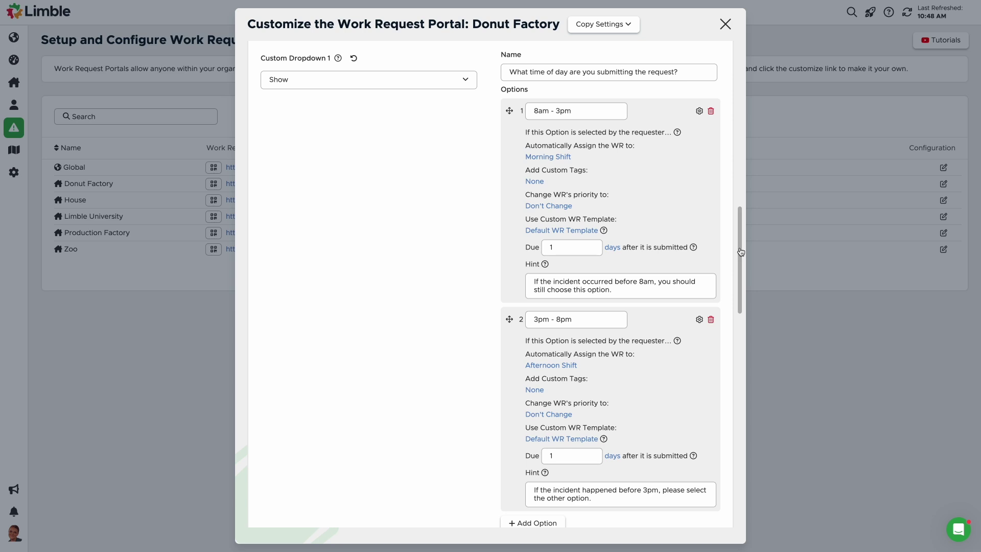
Step: Scroll down the Donut Factory portal customization settings to review the configured dropdowns
left_click_drag(741, 251, 744, 346)
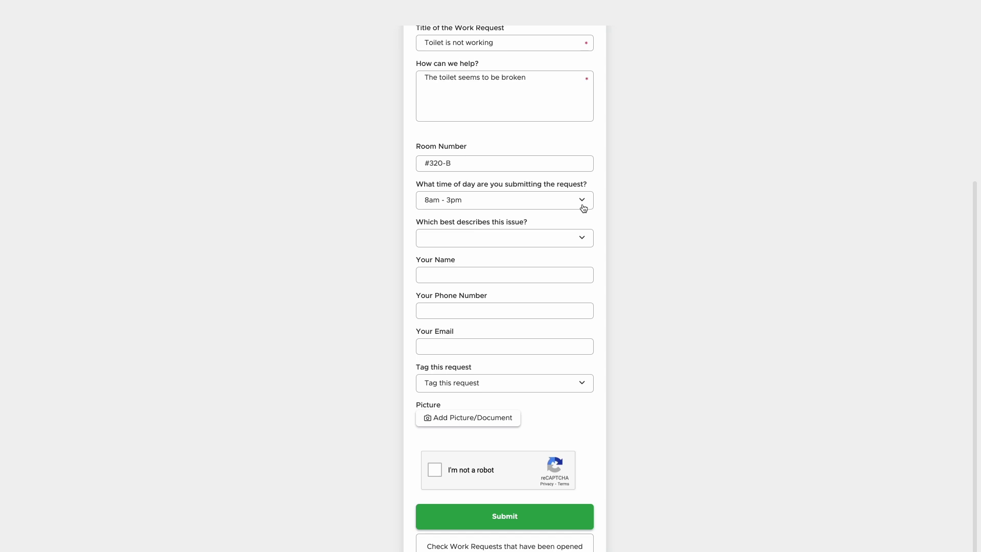
Step: Select Plumbing in the form's 'Which best describes this issue?' dropdown
left_click(581, 239)
left_click(506, 270)
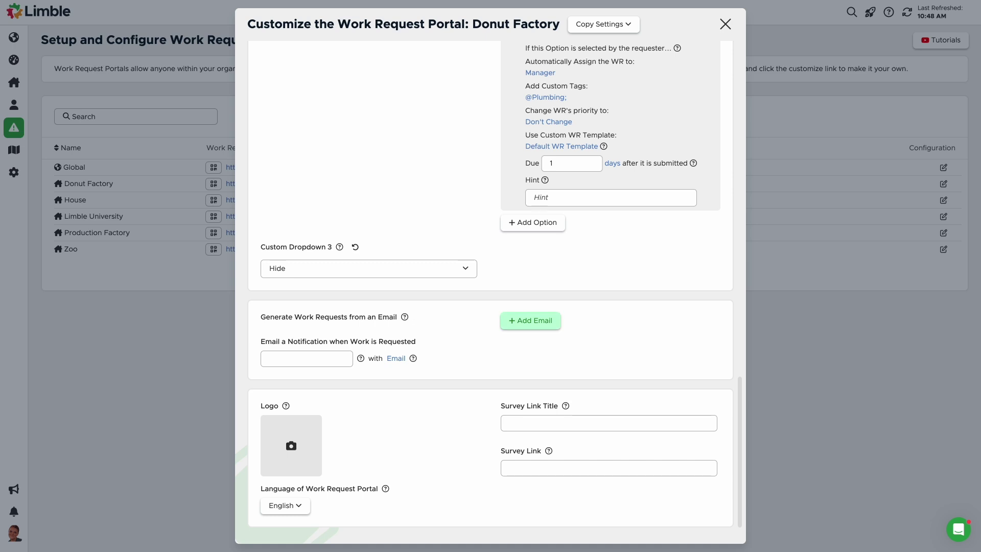
left_click(553, 325)
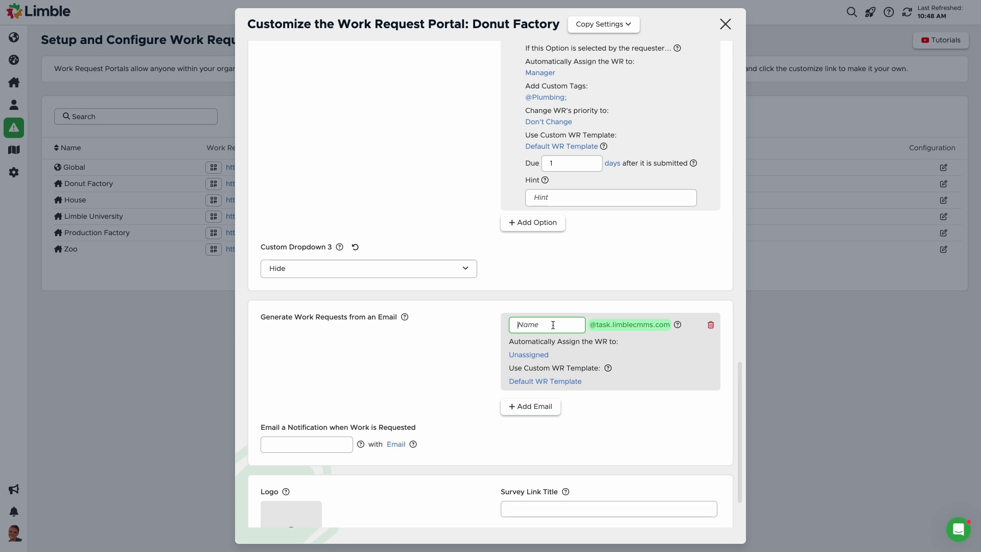
type("don")
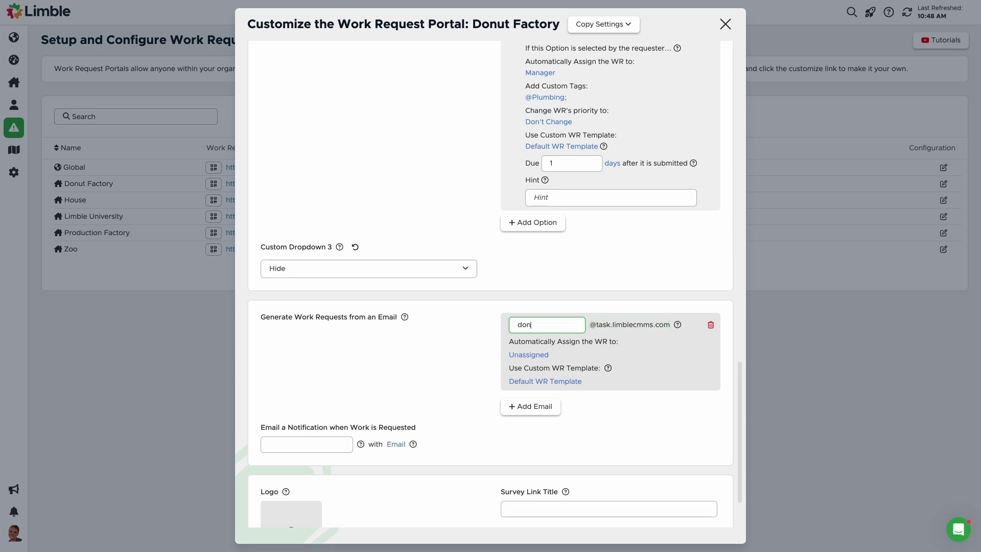
type("utfactory")
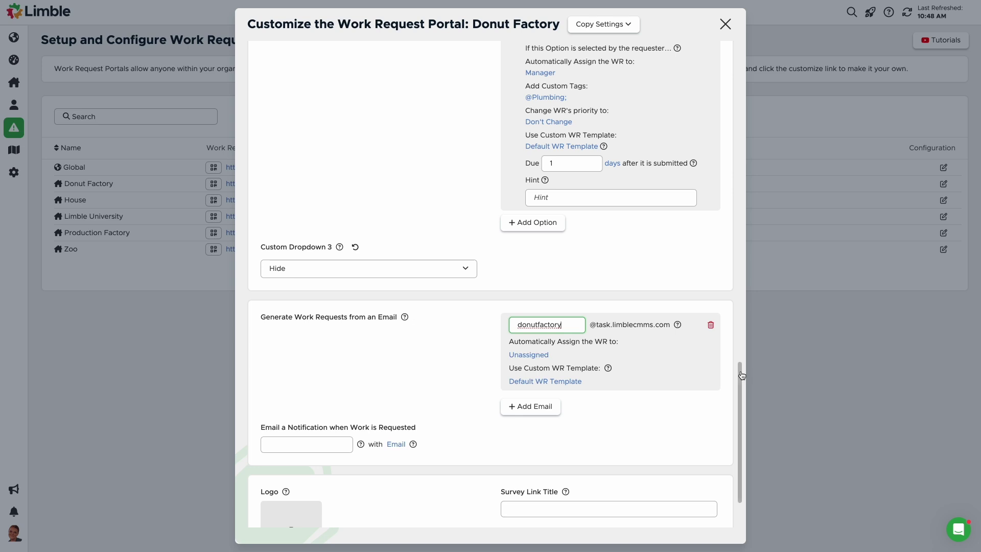
left_click_drag(739, 373, 740, 415)
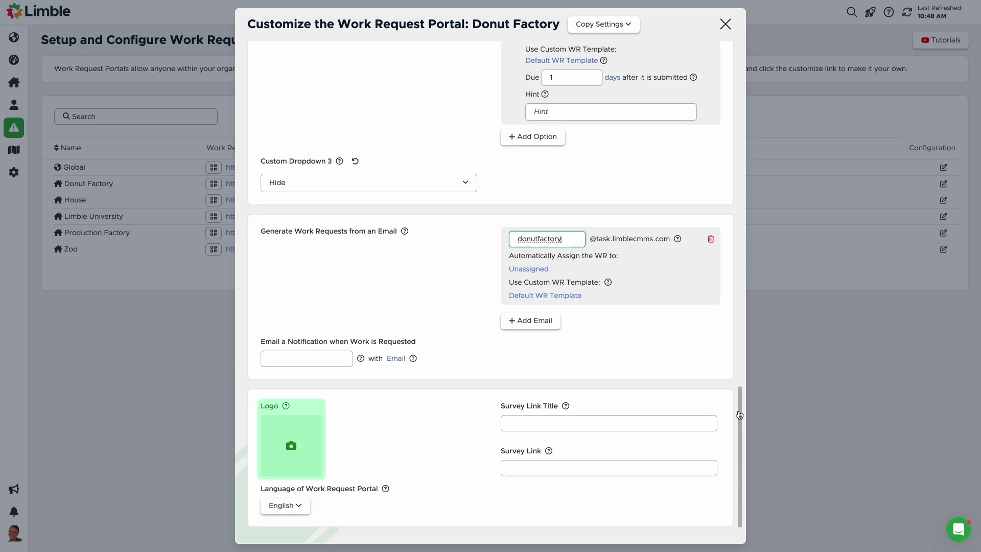
Step: Upload Limble_Logo.png from Downloads as the portal logo, leaving the language set to English
left_click(308, 455)
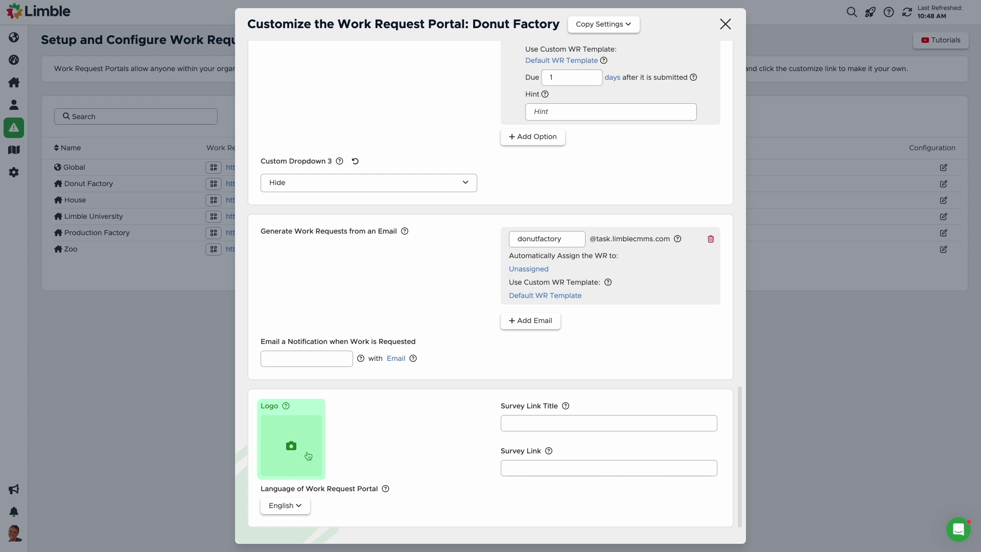
left_click(308, 456)
left_click(363, 204)
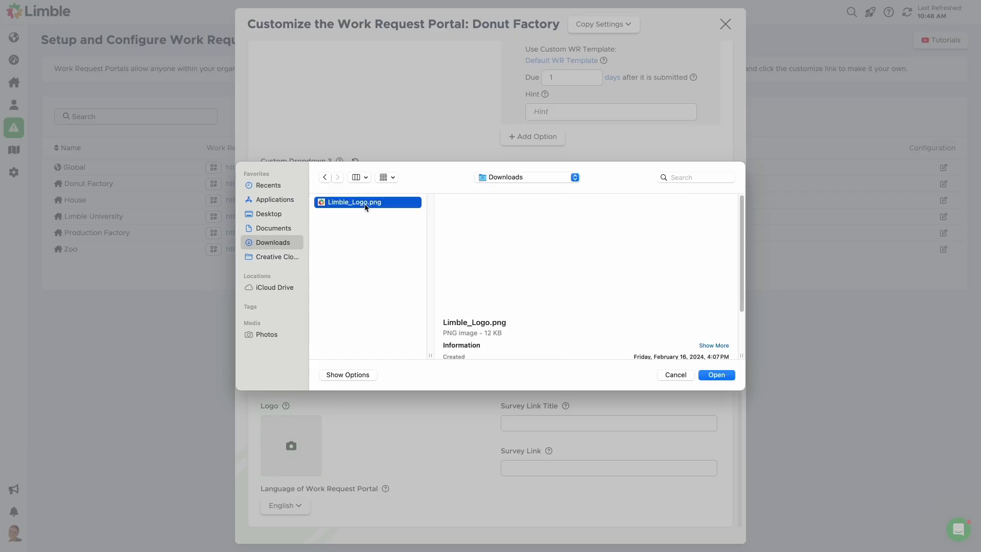
left_click(717, 375)
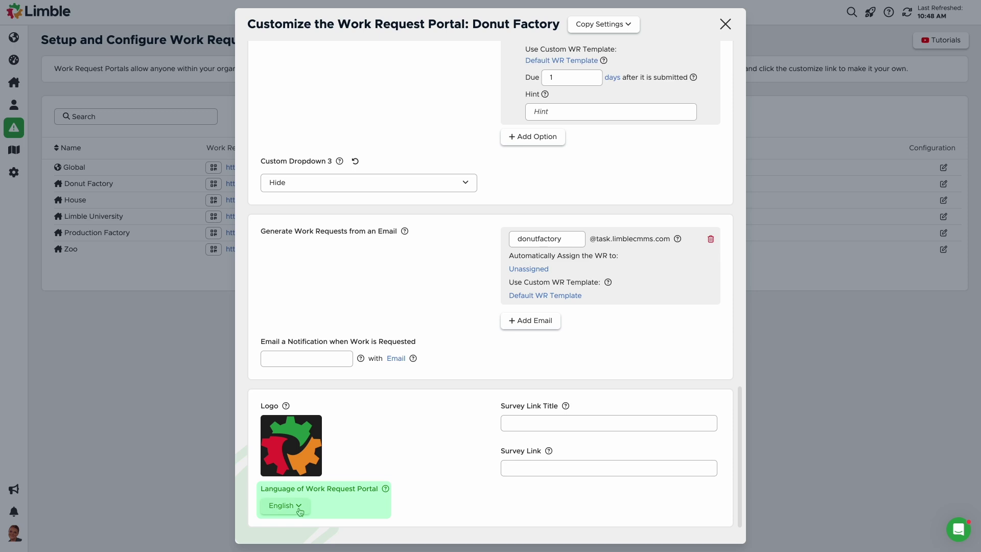
left_click(299, 508)
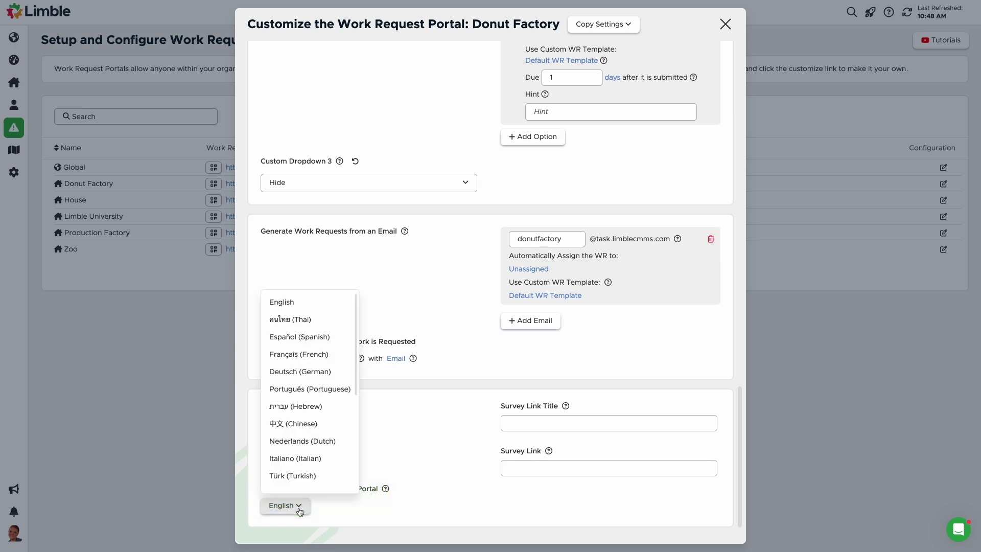
left_click(299, 507)
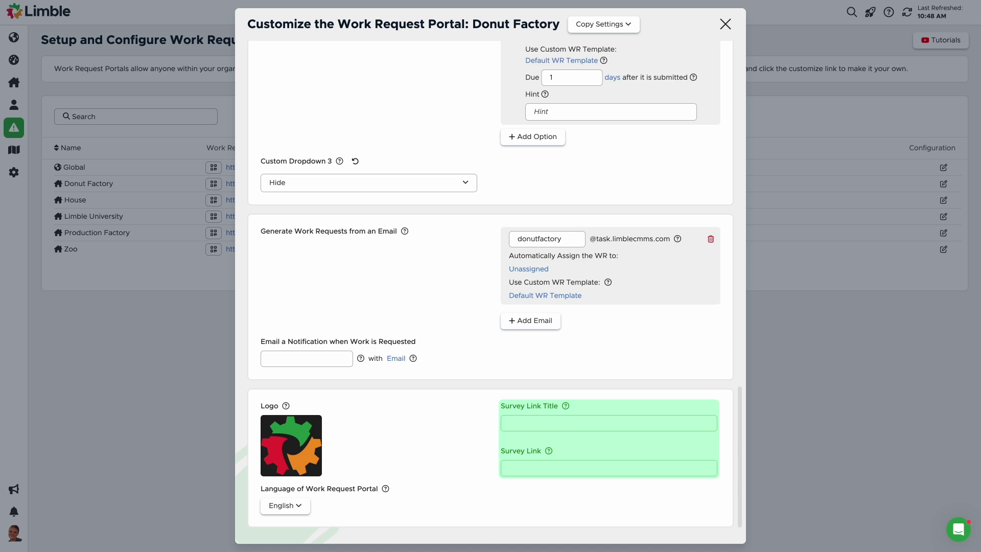
Step: Title the survey link 'How did we do? Fill out this survey!' and paste the Google Forms URL
left_click(630, 423)
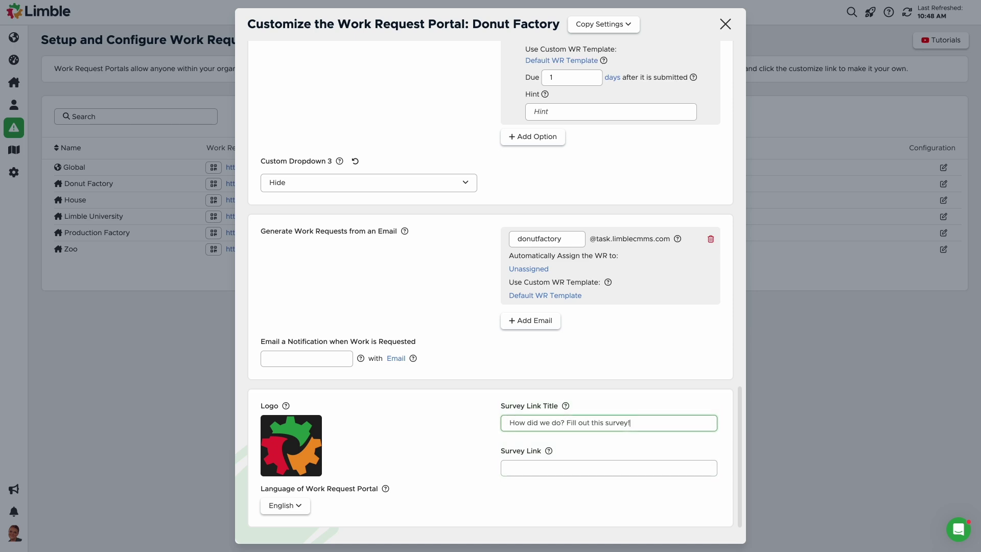
left_click(554, 467)
key("ctrl+v")
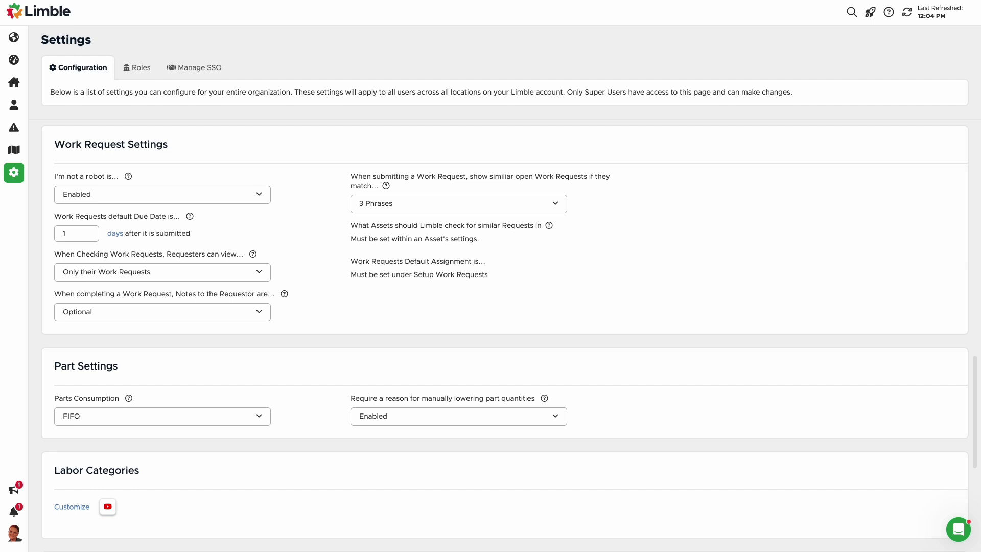
Step: Keep the default work request due date unit as days, 1 day after submission
left_click(115, 233)
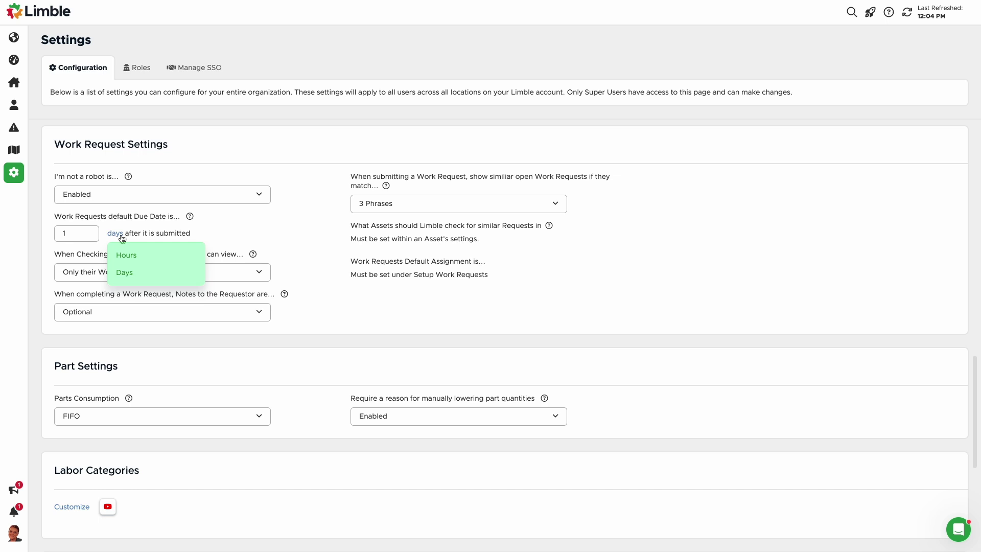
left_click(122, 239)
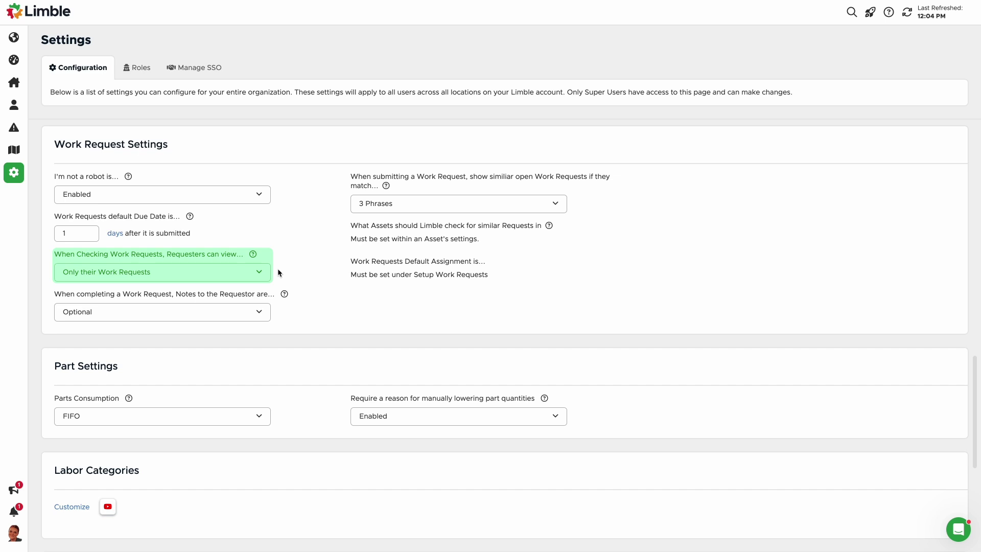
Step: Set 'Requesters can view' to All Work Requests and 'Notes to the Requestor' to Required
left_click(261, 276)
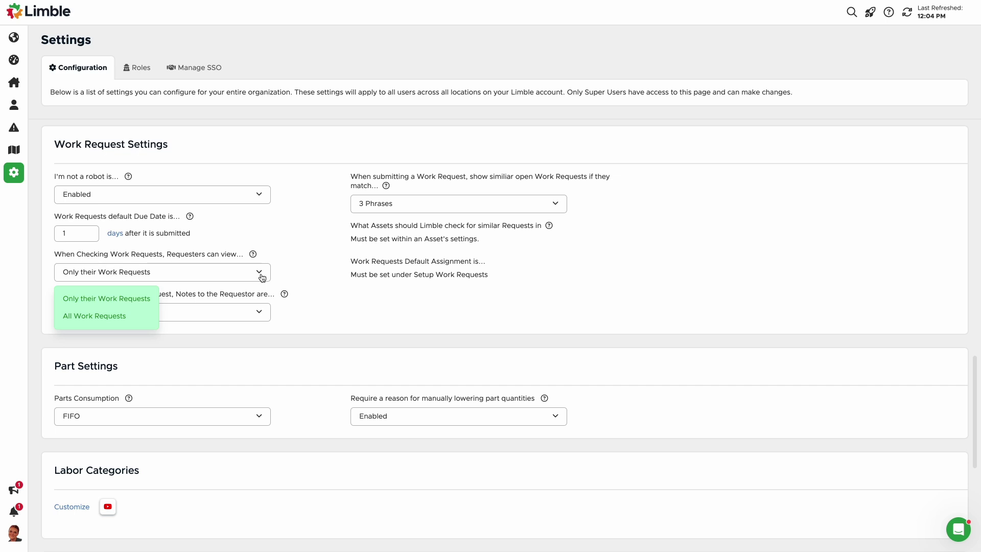
left_click(144, 321)
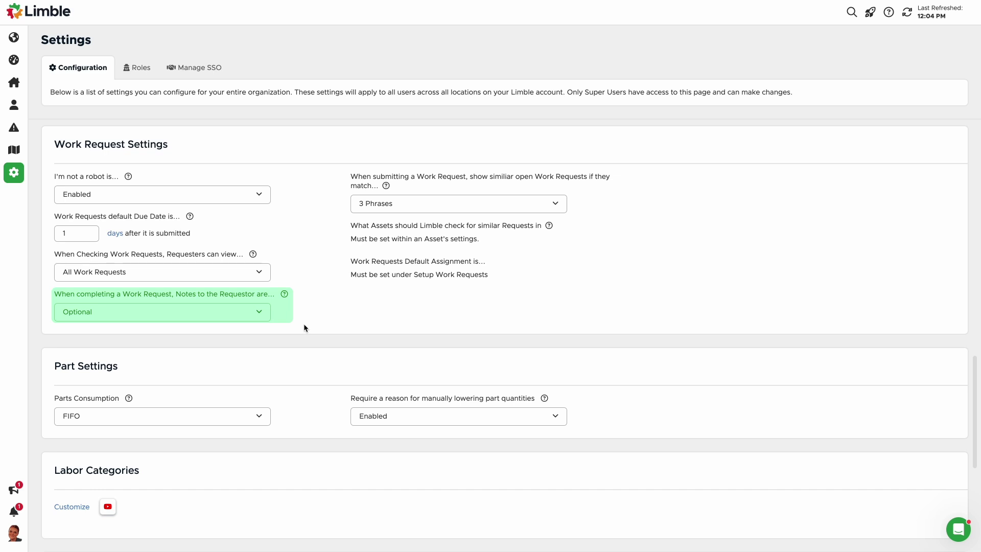
left_click(260, 318)
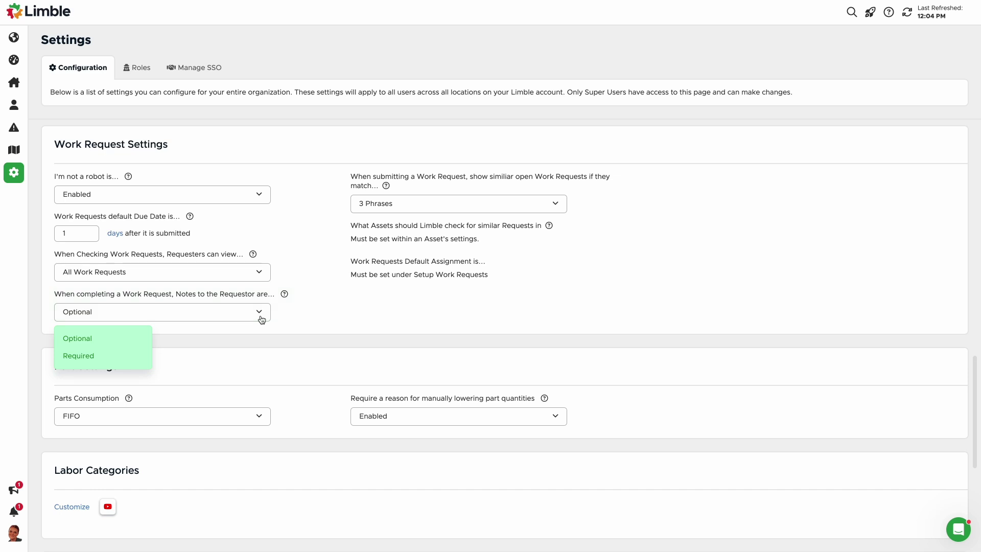
left_click(124, 355)
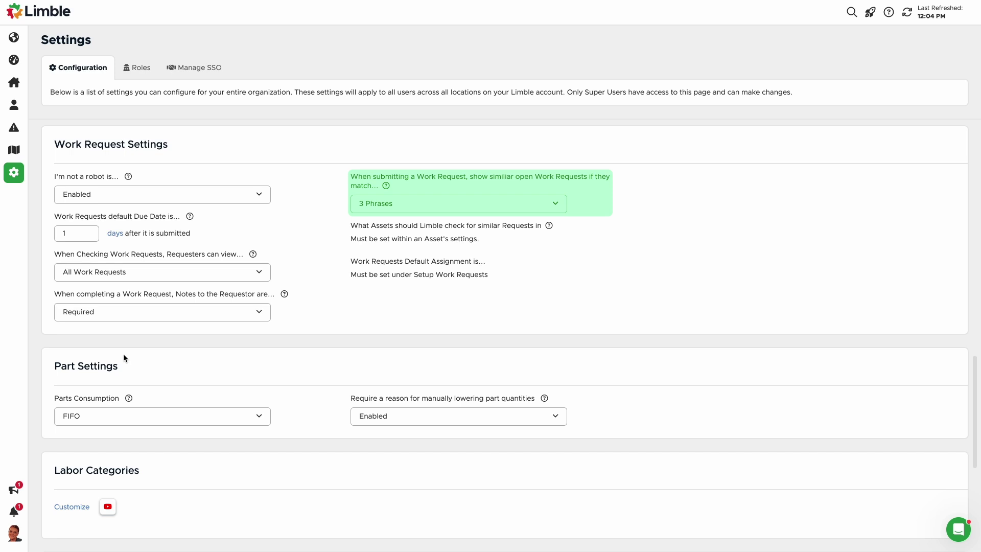
Step: Open the '3 Phrases' dropdown for matching similar open work requests
left_click(558, 205)
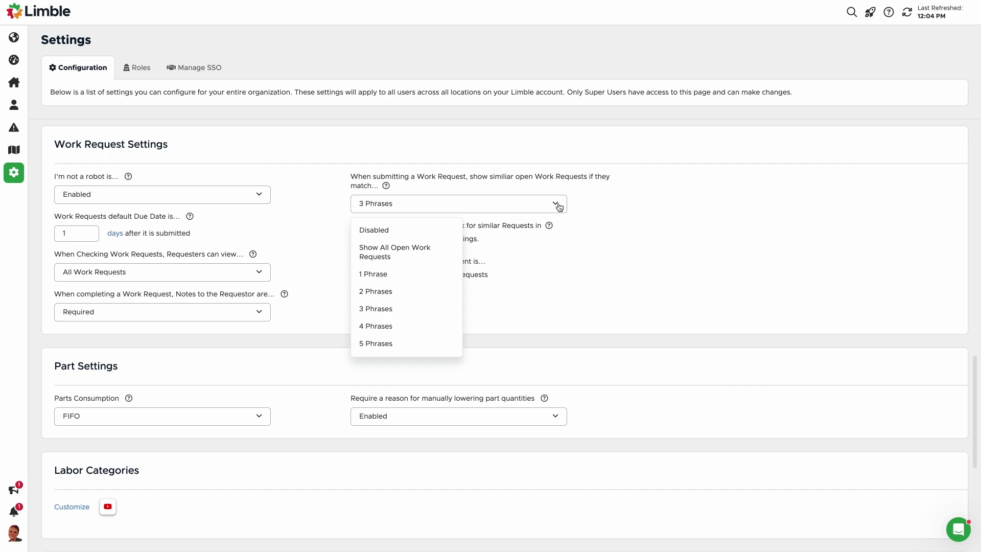